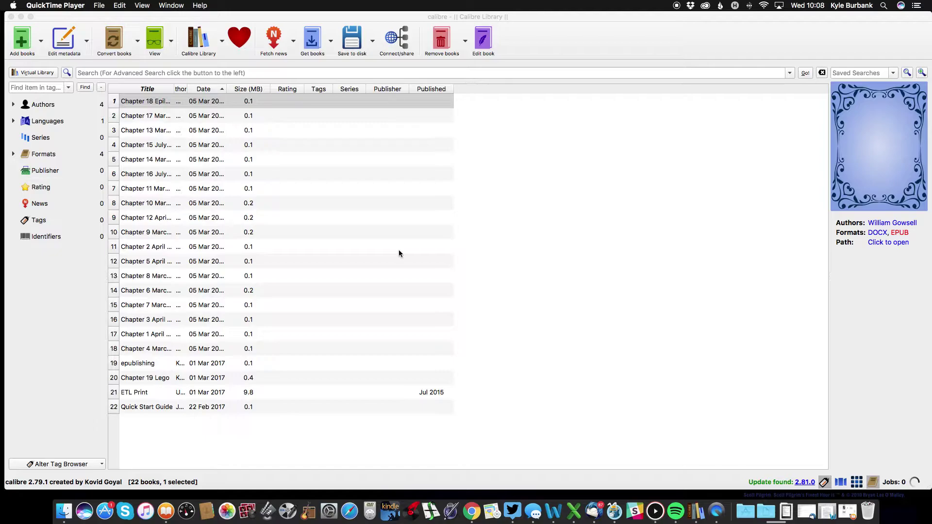
Add the 'ebook publishing' Word document from Downloads to the calibre library.
left_click(21, 47)
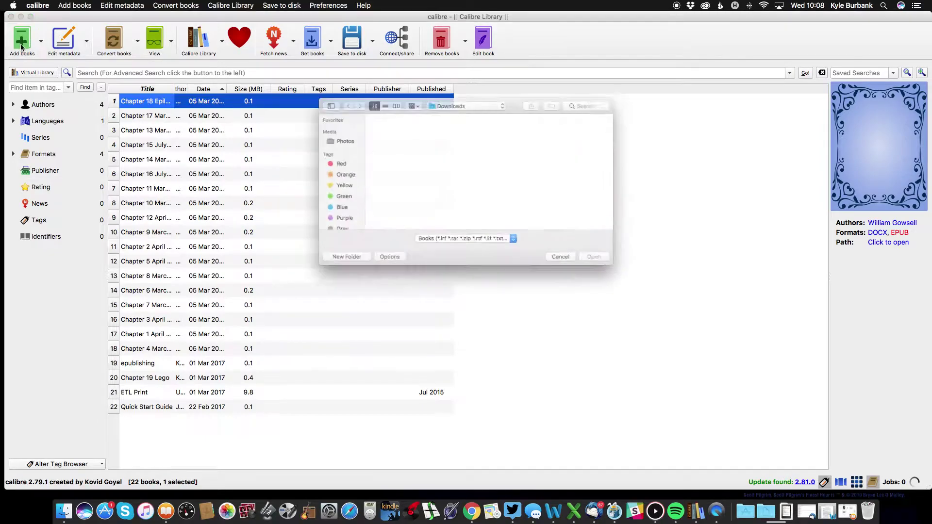
left_click(427, 124)
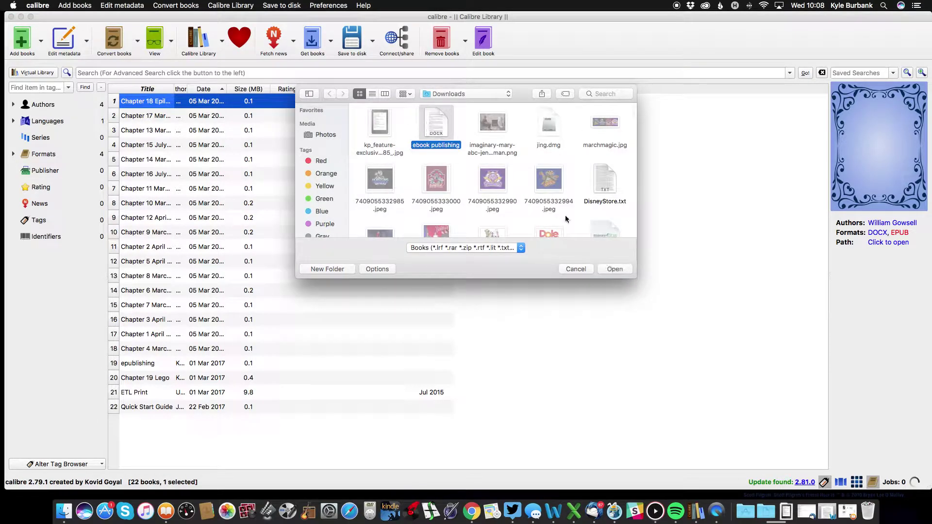
left_click(614, 269)
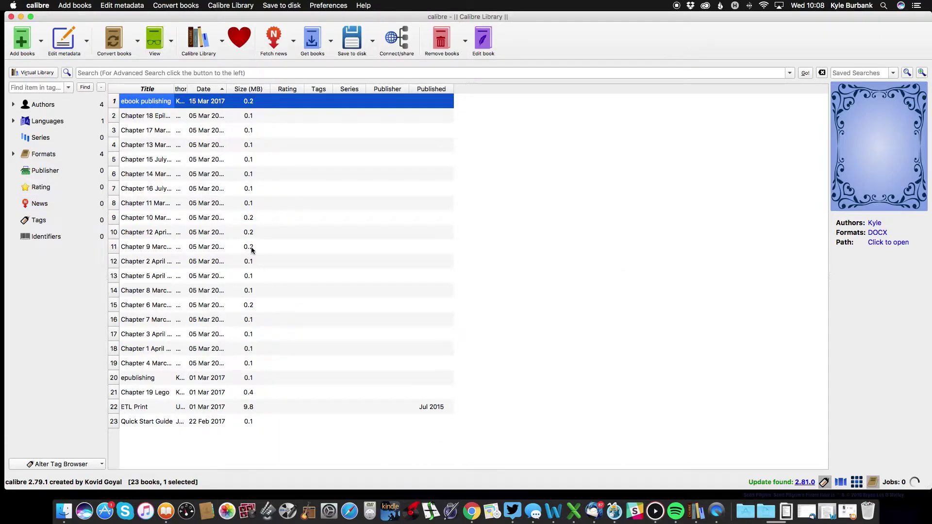
left_click(168, 163)
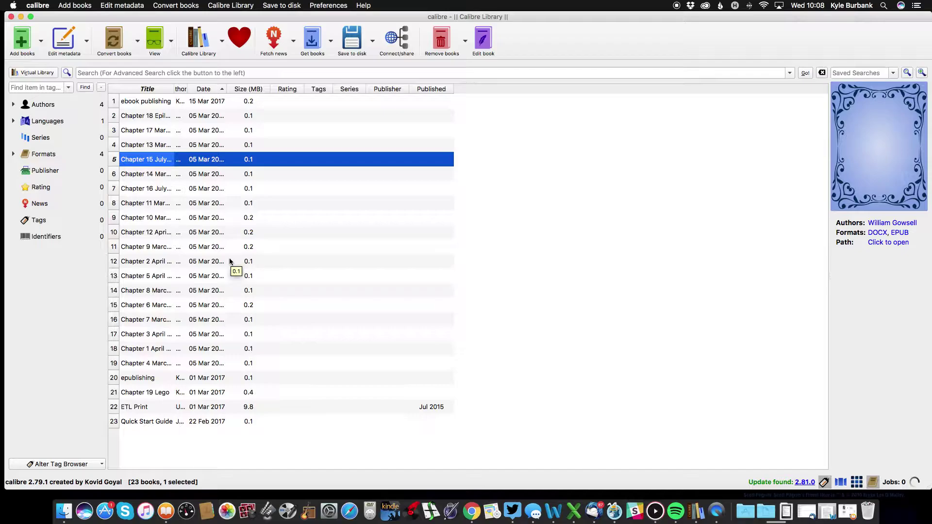
Select the newly added 'ebook publishing' row in the library list.
left_click(189, 250, "shift")
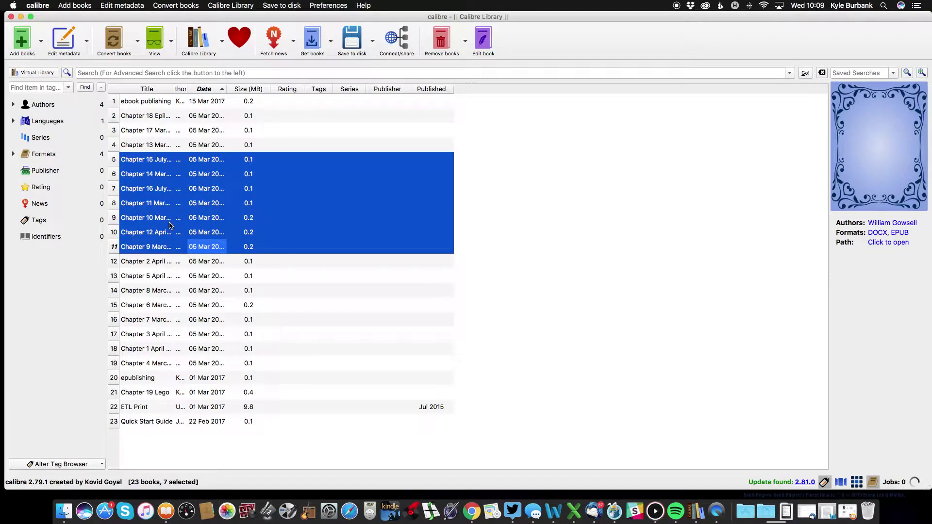
left_click(383, 136)
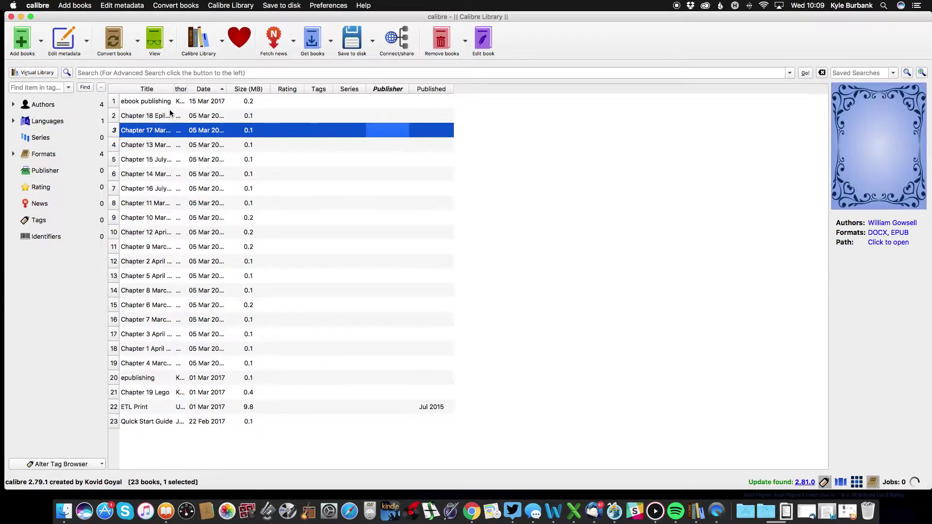
left_click(157, 102)
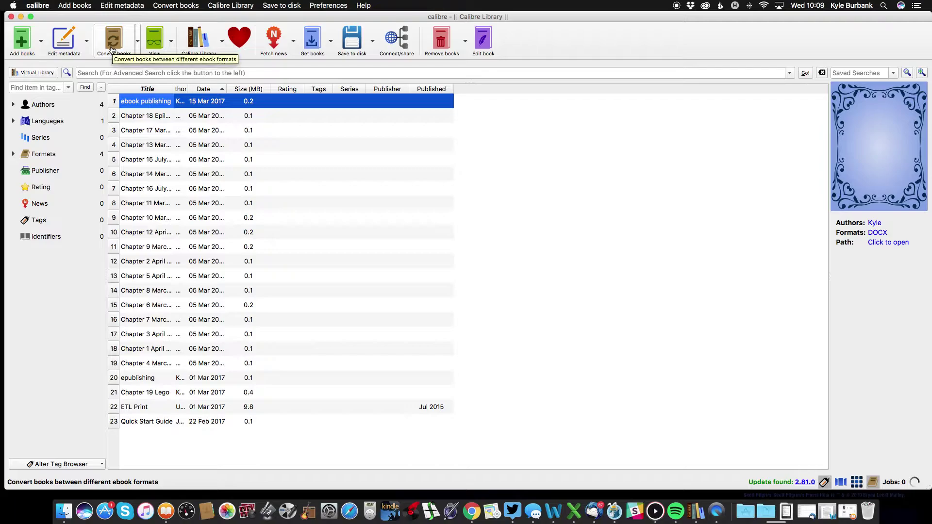
Open the conversion dialog for the book and retitle it 'Publishing an E-Book'.
left_click(112, 49)
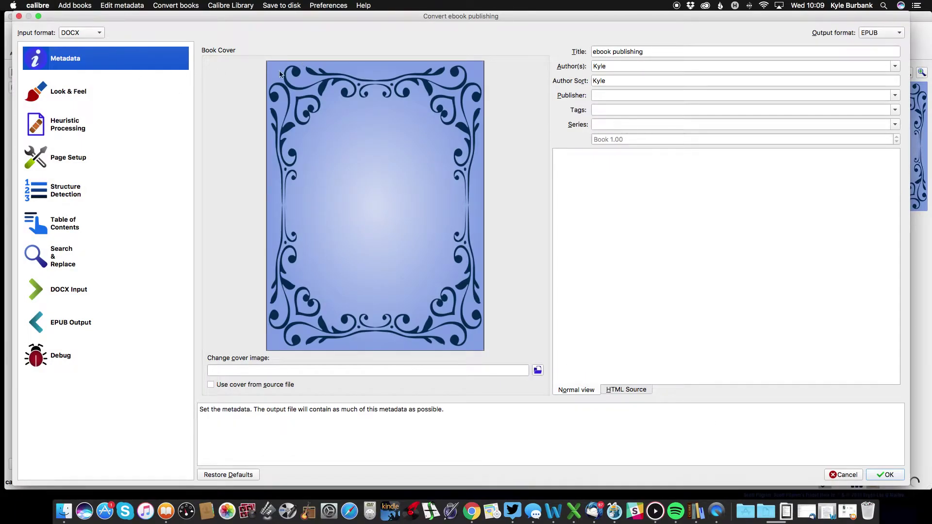
left_click_drag(670, 52, 568, 50)
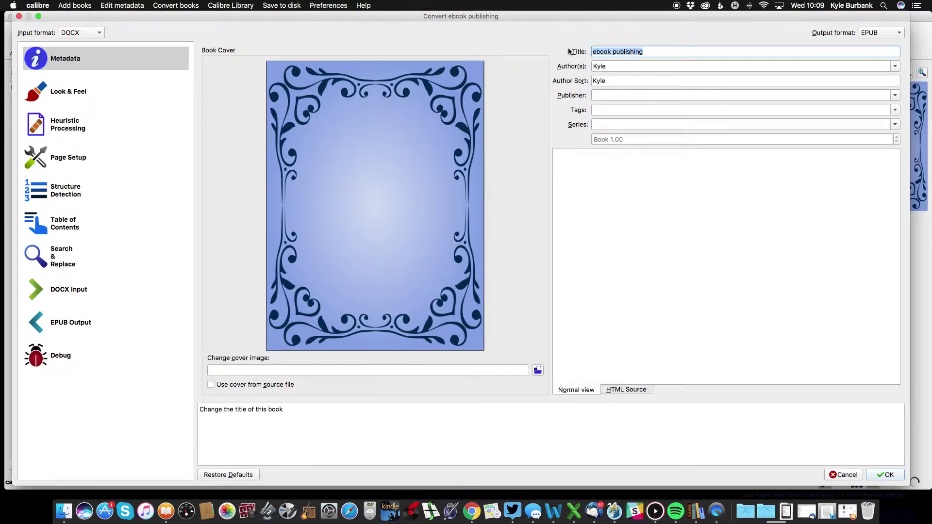
type("Publishing an E")
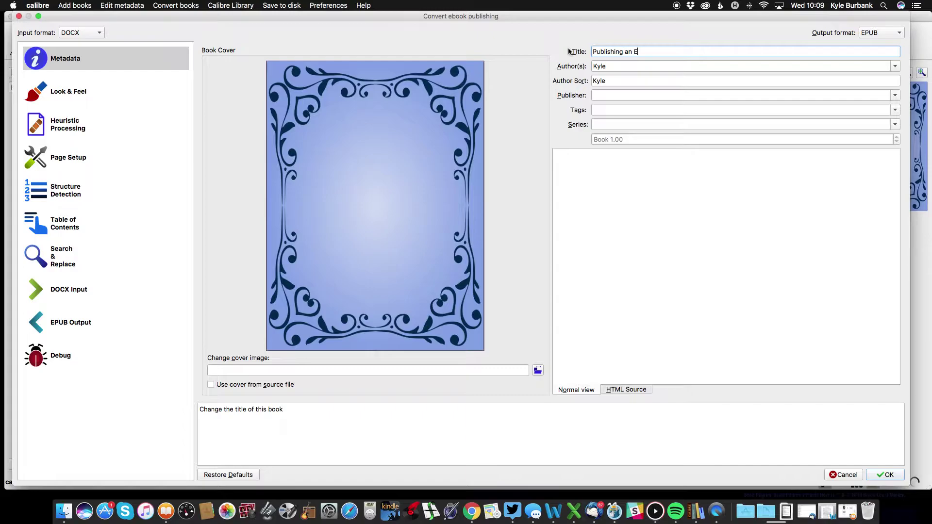
type("-Book")
Fill in the author's full name as author, author sort and publisher, correctly capitalised.
left_click(630, 68)
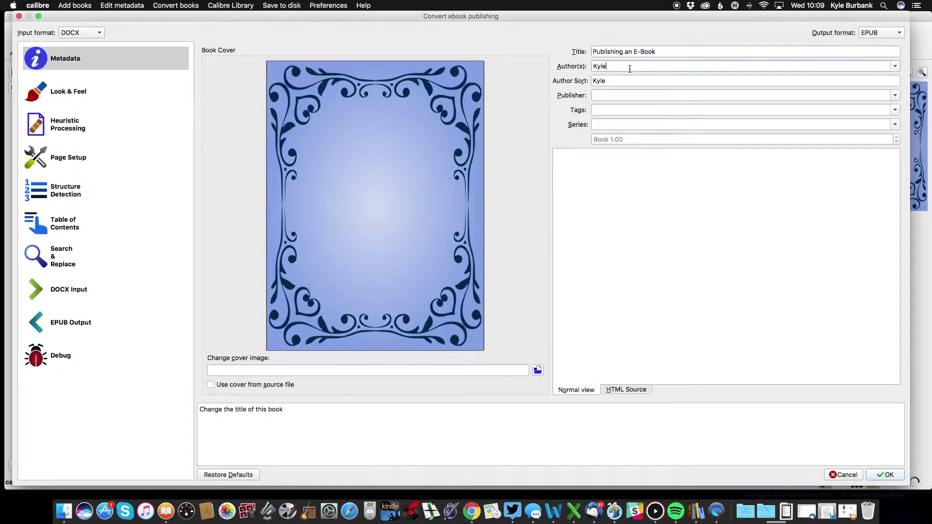
type("Burbank")
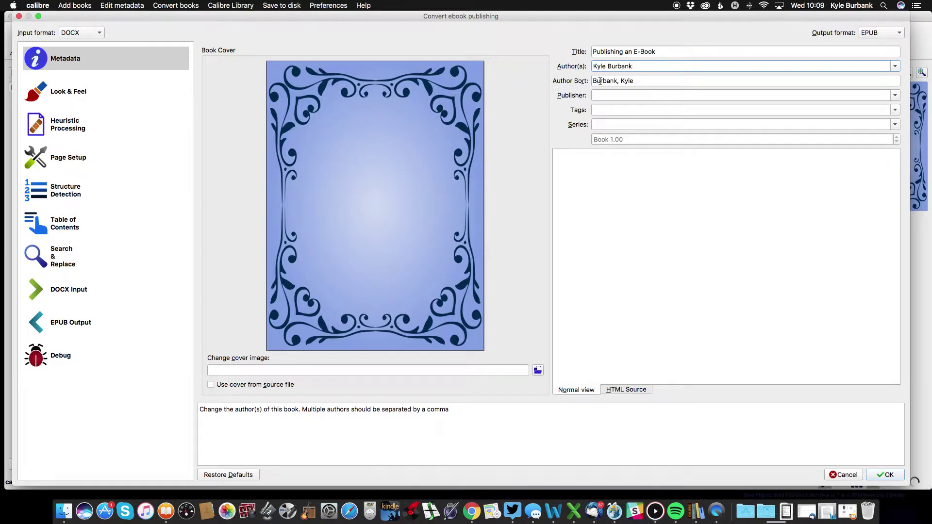
left_click_drag(640, 82, 581, 81)
type("Kyle Burbank")
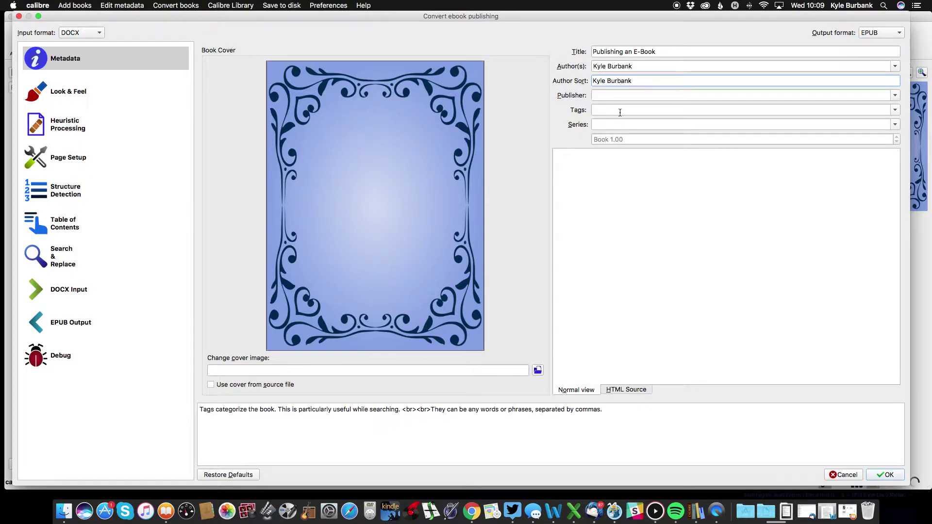
left_click(618, 96)
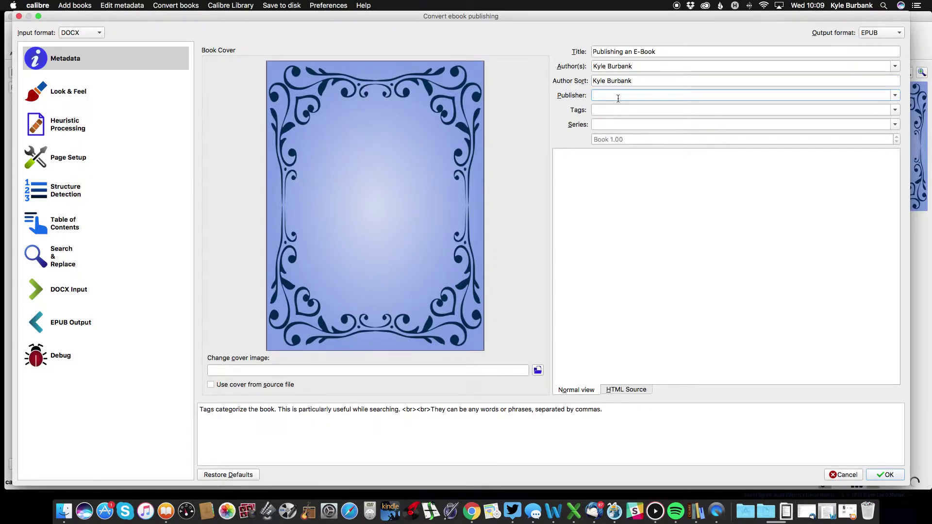
type("Kyle burbank")
double_click(613, 96)
type("Burbank")
left_click(610, 107)
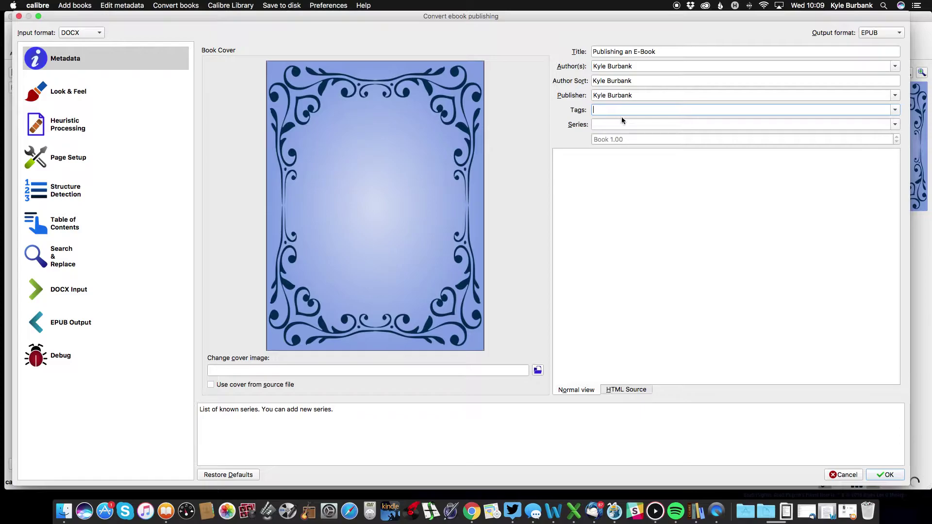
left_click(597, 126)
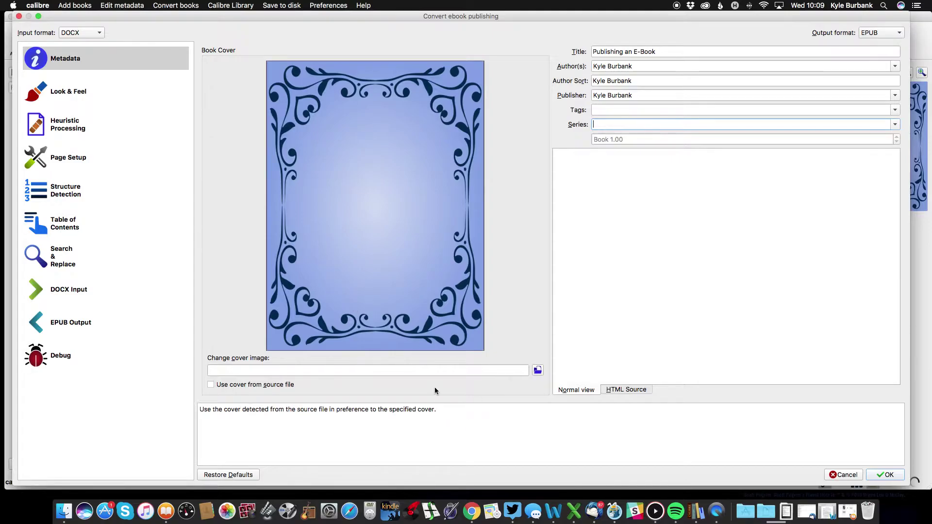
Use the kp_feature Kindle Paperwhite JPG from Downloads as the book cover.
left_click(537, 371)
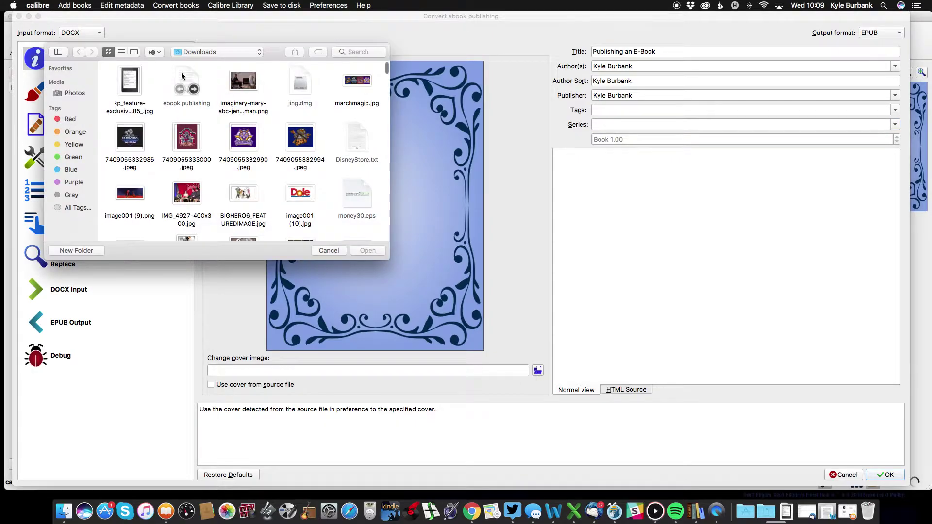
left_click(130, 82)
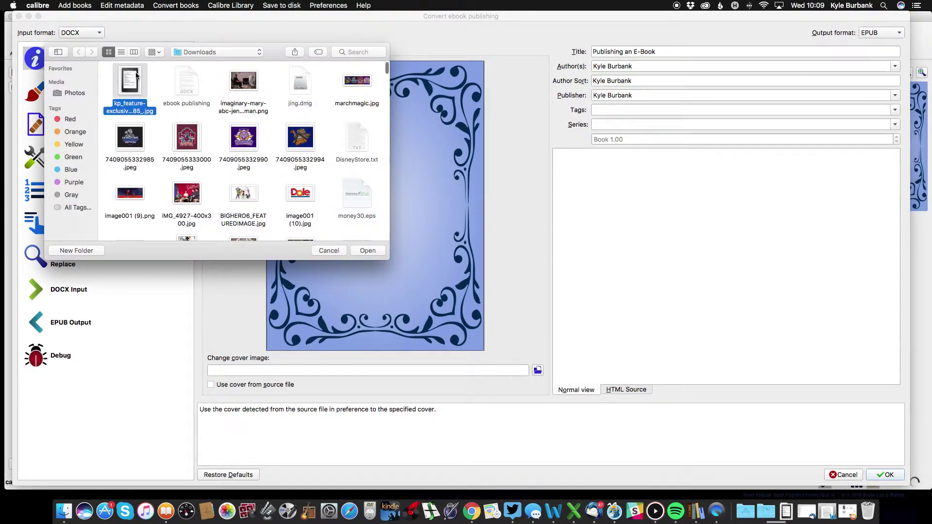
left_click(374, 249)
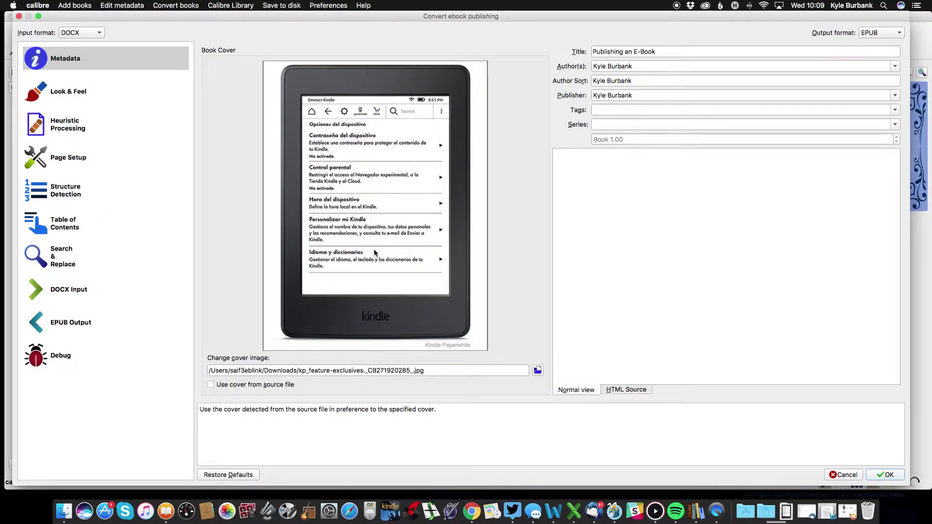
Review the option pages from Look & Feel through EPUB Output.
left_click(78, 97)
left_click(76, 127)
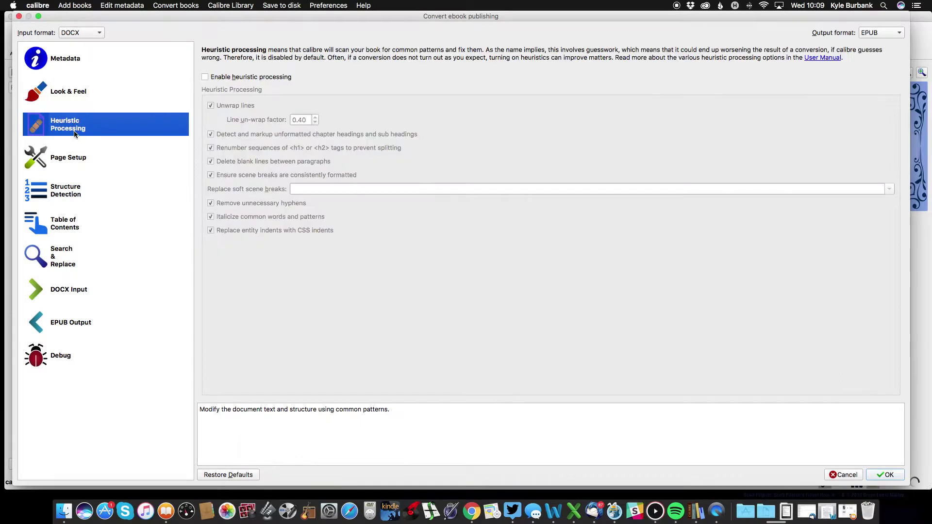
left_click(75, 167)
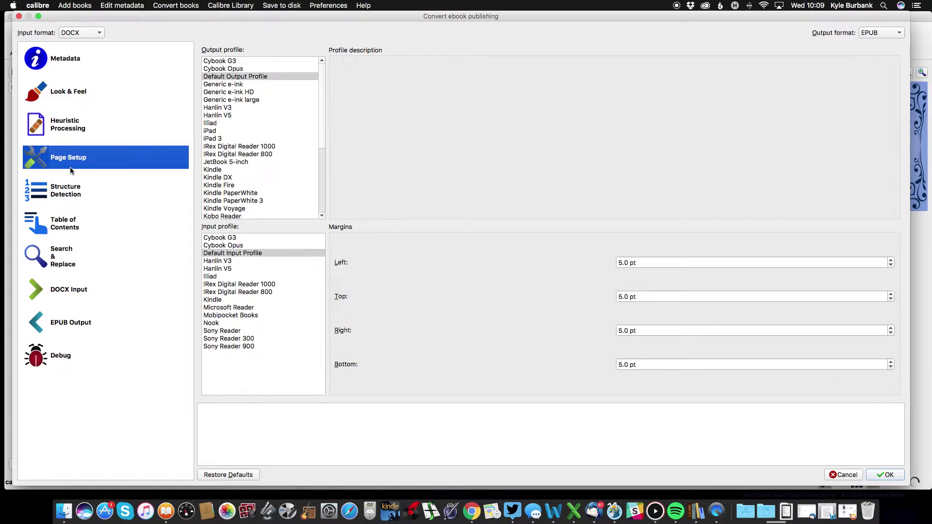
left_click(70, 194)
left_click(67, 226)
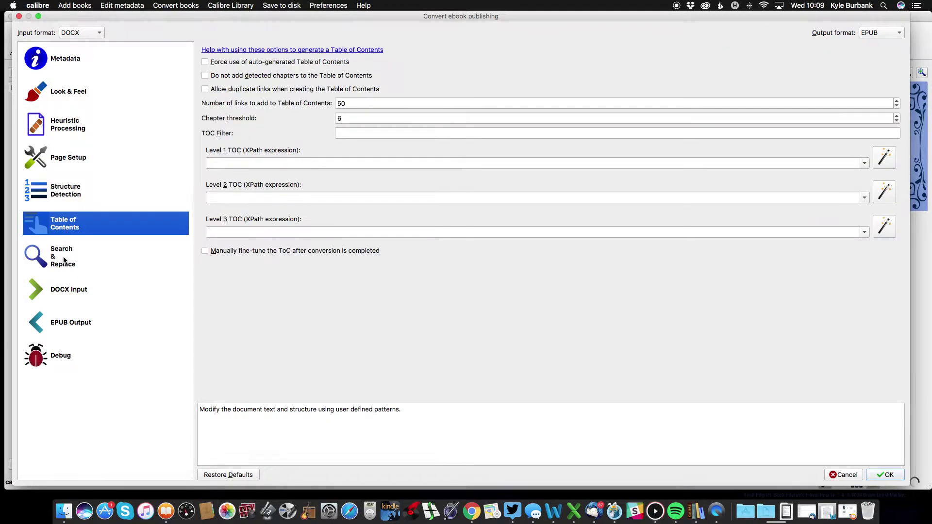
left_click(68, 256)
left_click(74, 292)
left_click(70, 323)
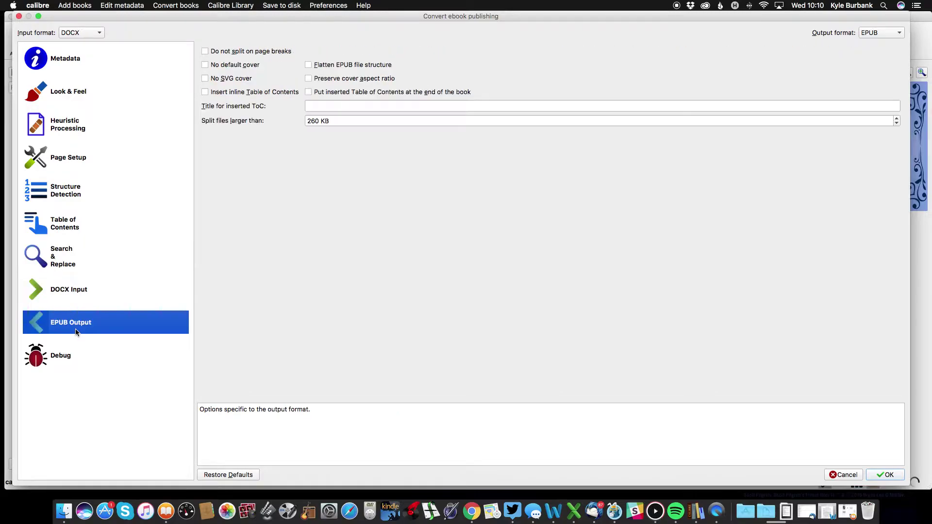
In the Level 1 TOC XPath wizard, choose h2 as the tag to match.
left_click(74, 230)
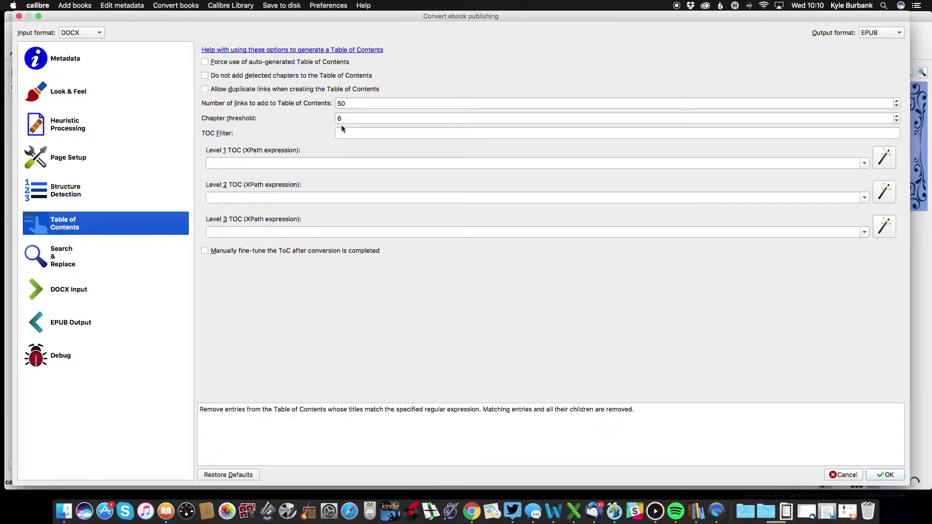
left_click(886, 155)
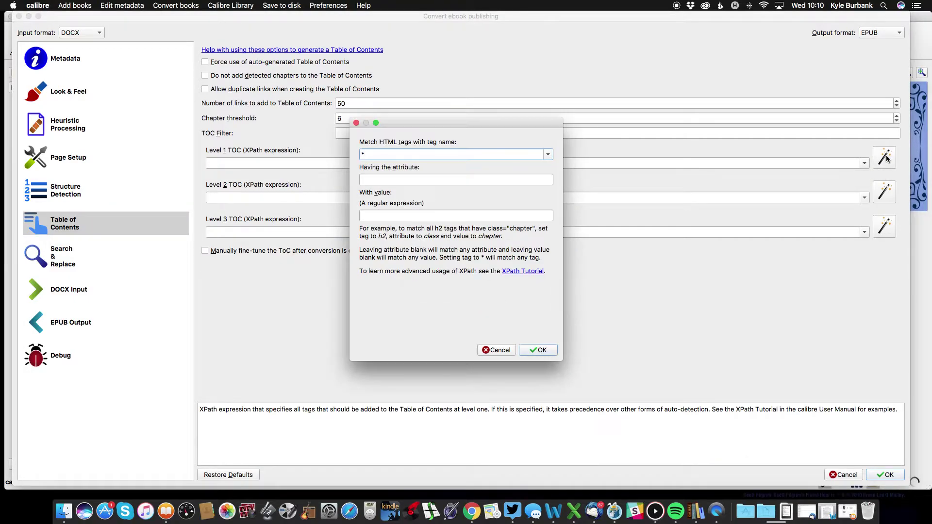
left_click(548, 154)
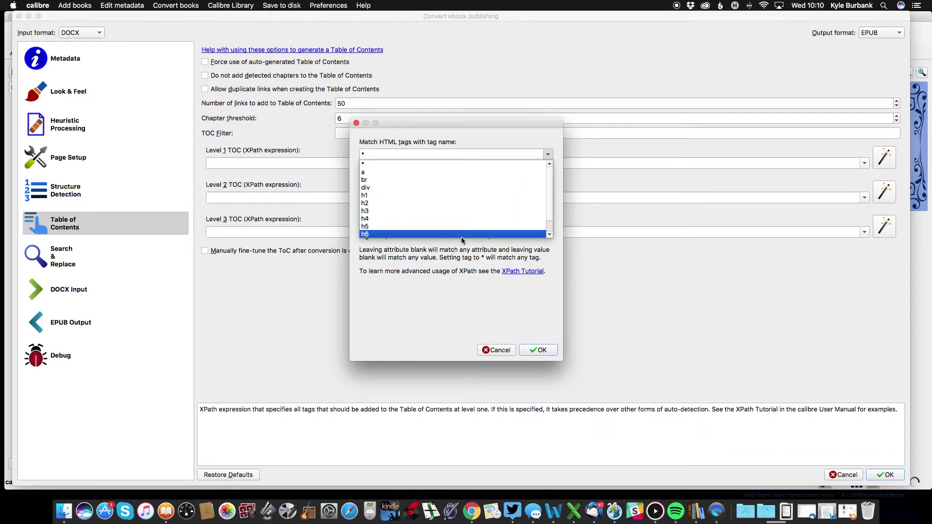
left_click(553, 187)
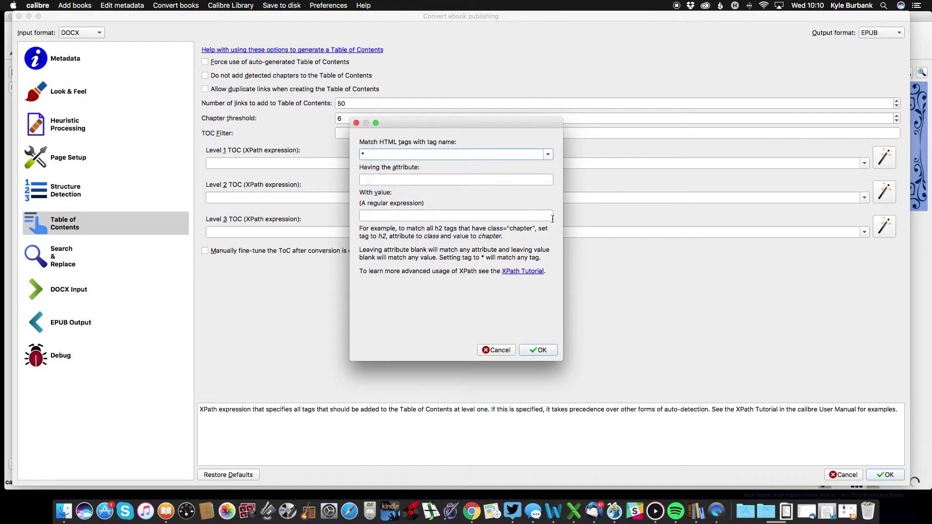
left_click(547, 155)
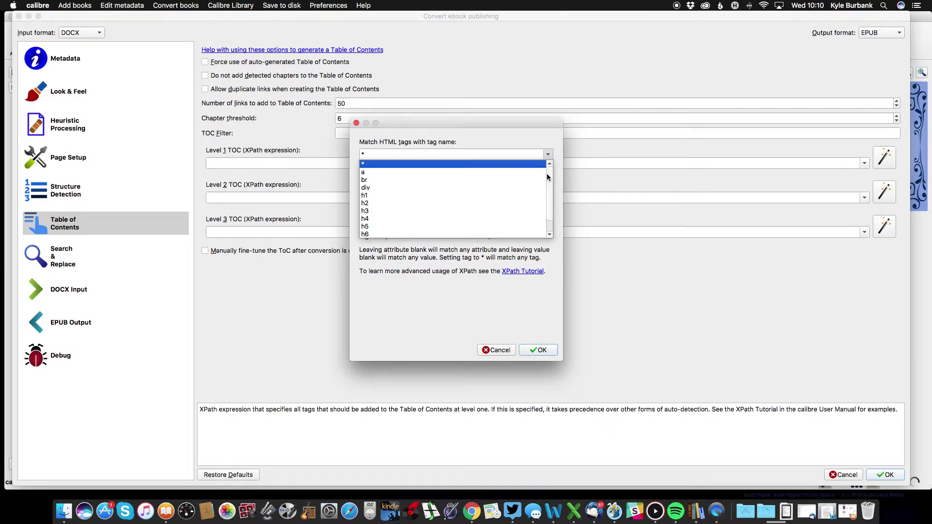
left_click(411, 203)
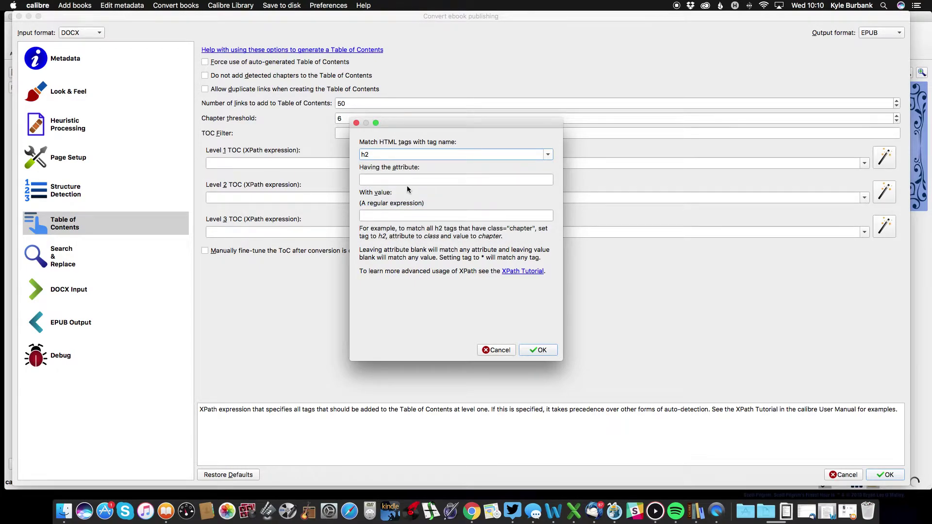
Restrict the h2 match to attribute 'class' with value 'chapter' and confirm the rule.
left_click(405, 181)
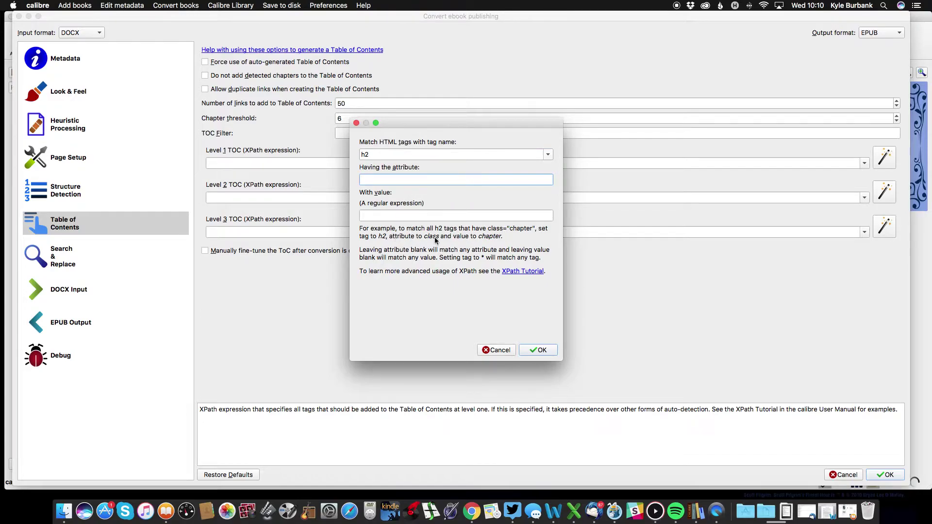
type("class")
key("Tab")
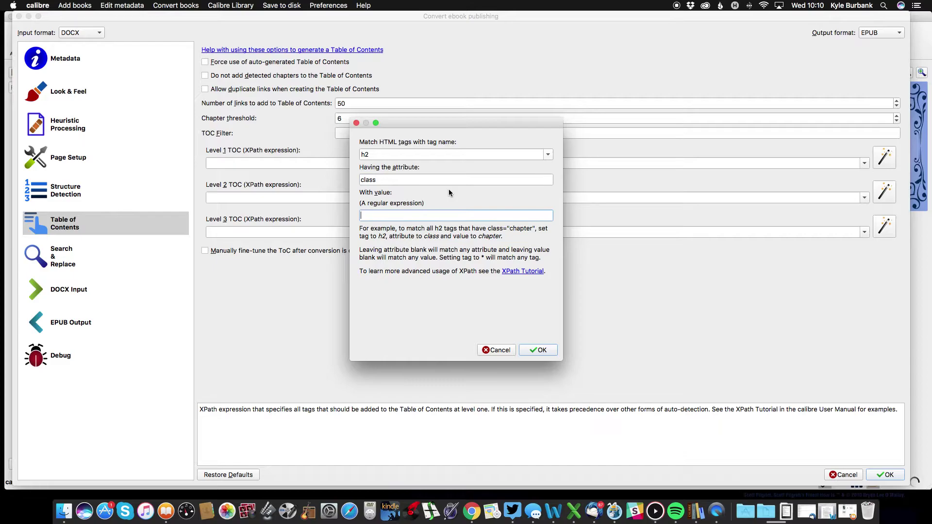
type("chapter")
left_click(537, 350)
left_click(94, 36)
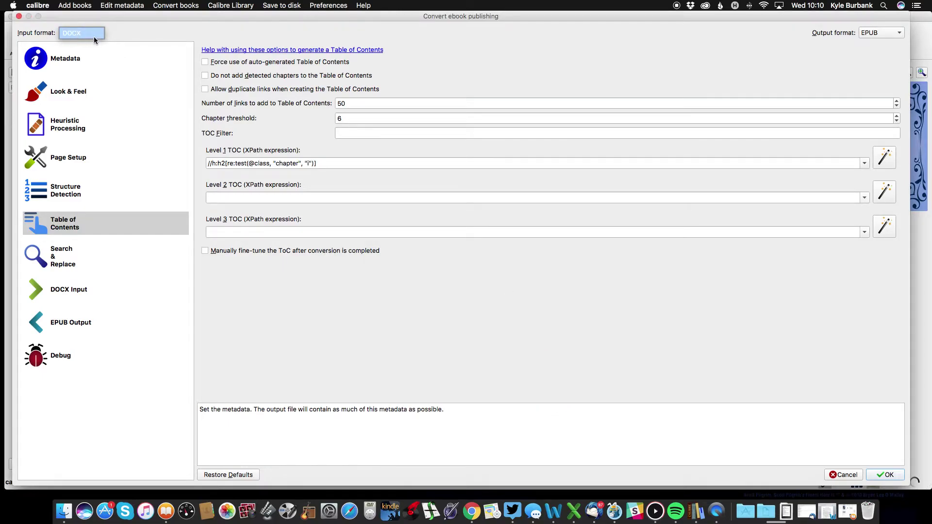
Keep DOCX as input and EPUB as output, then start the conversion.
left_click(130, 36)
left_click(870, 34)
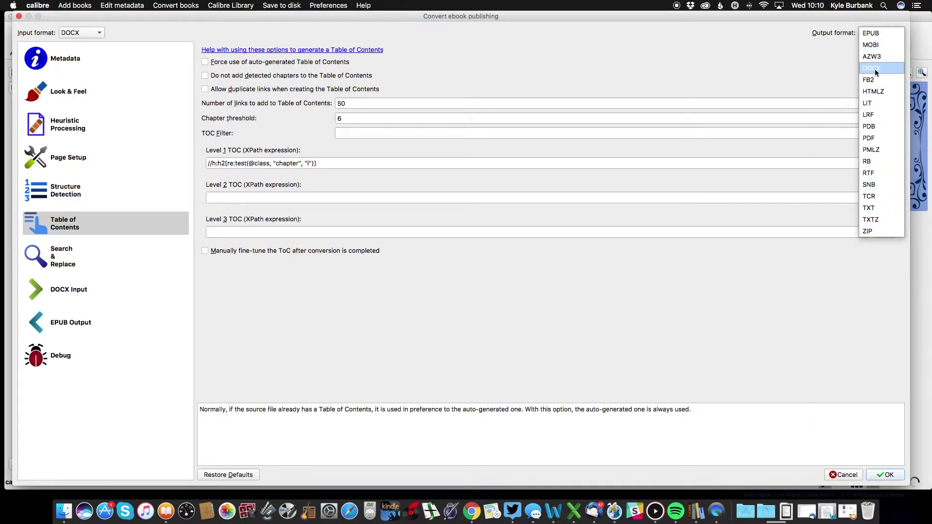
left_click(876, 34)
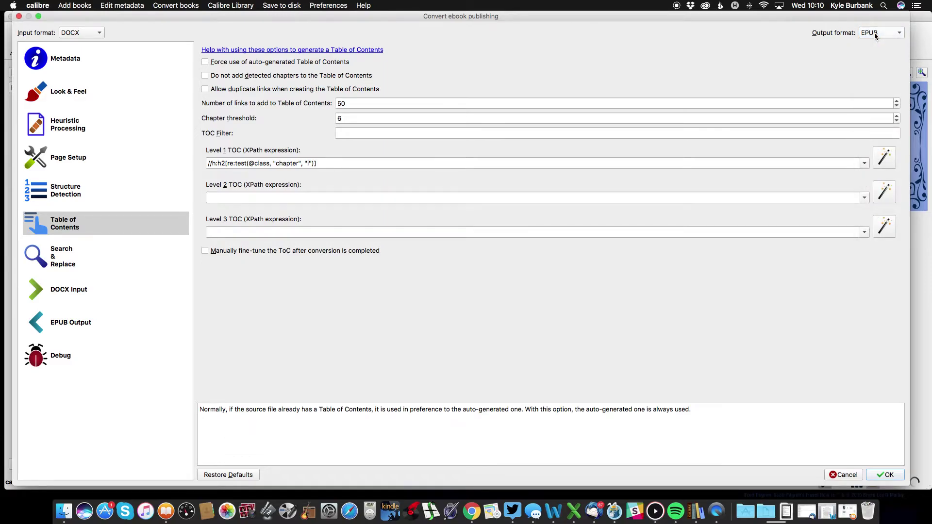
left_click(886, 475)
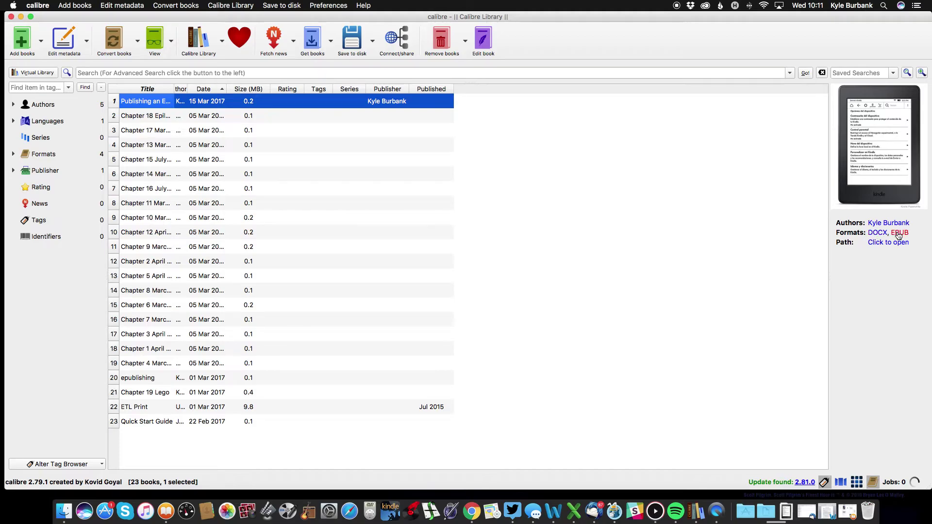
Open the converted EPUB from the book details Formats link in the viewer.
left_click(899, 234)
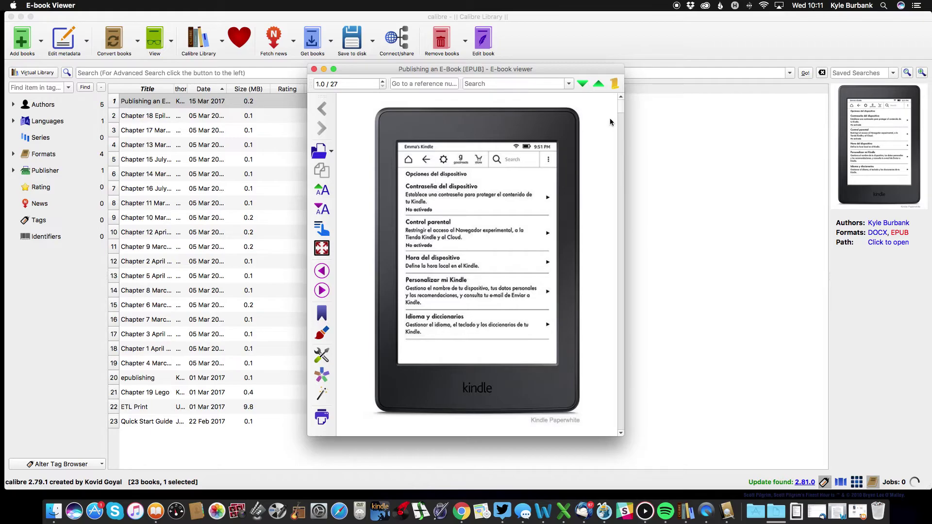
Show the table of contents and visit each chapter, from 'The benefits of e-publishing' to 'Final notes'.
mouse_move(618, 107)
left_mouse_down()
mouse_move(617, 205)
mouse_move(621, 98)
left_mouse_up()
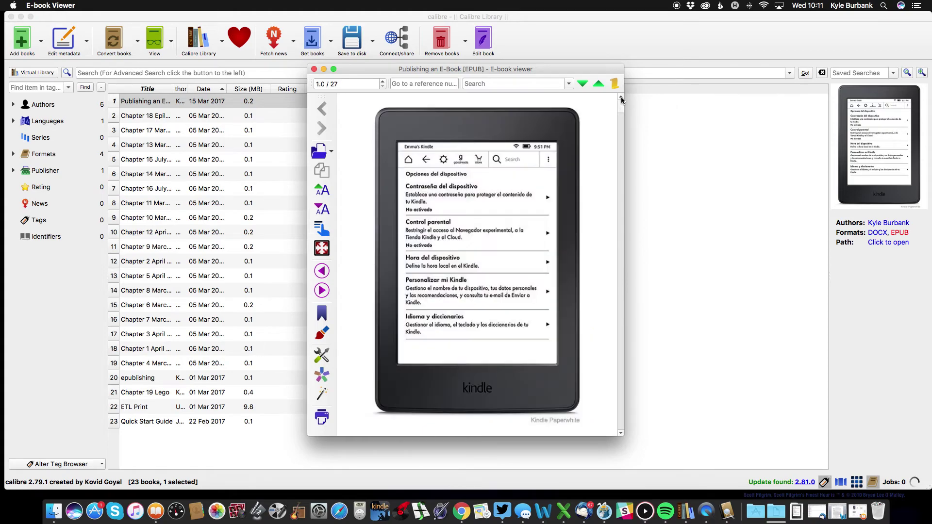
left_click(323, 232)
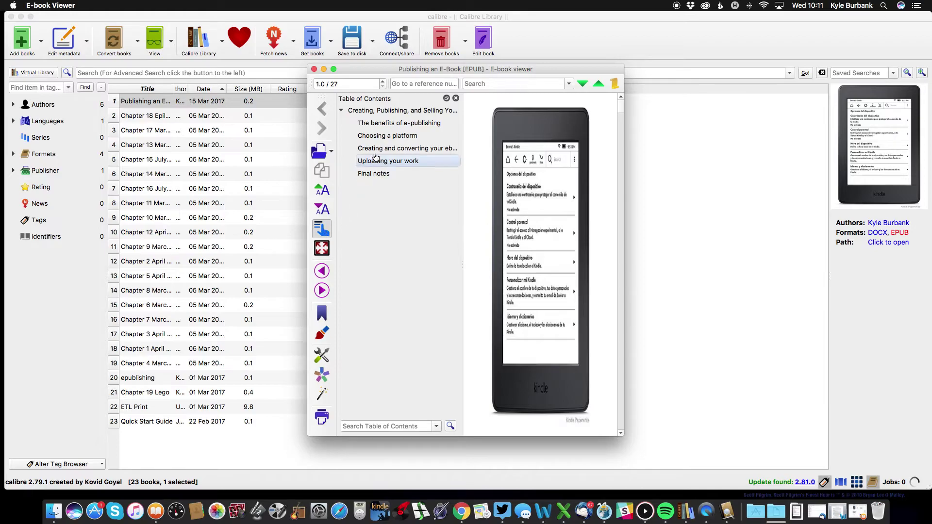
left_click(341, 111)
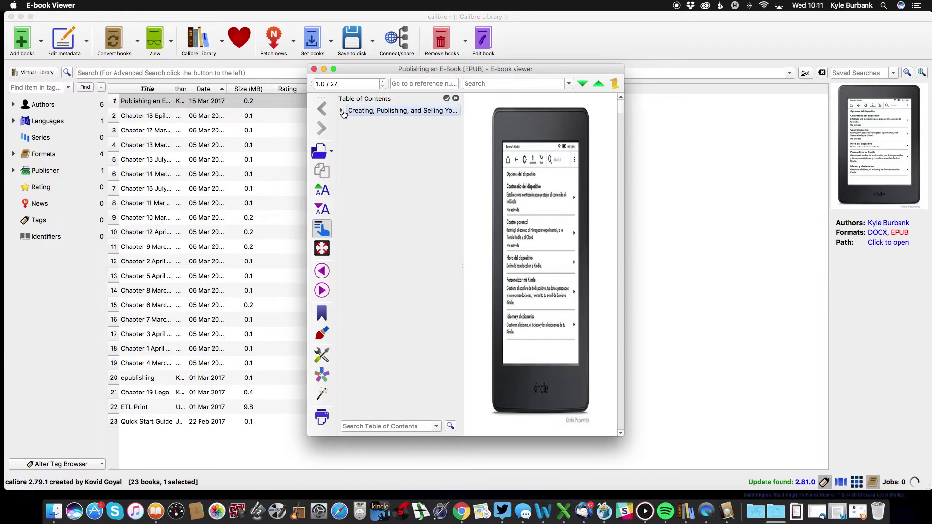
left_click(342, 112)
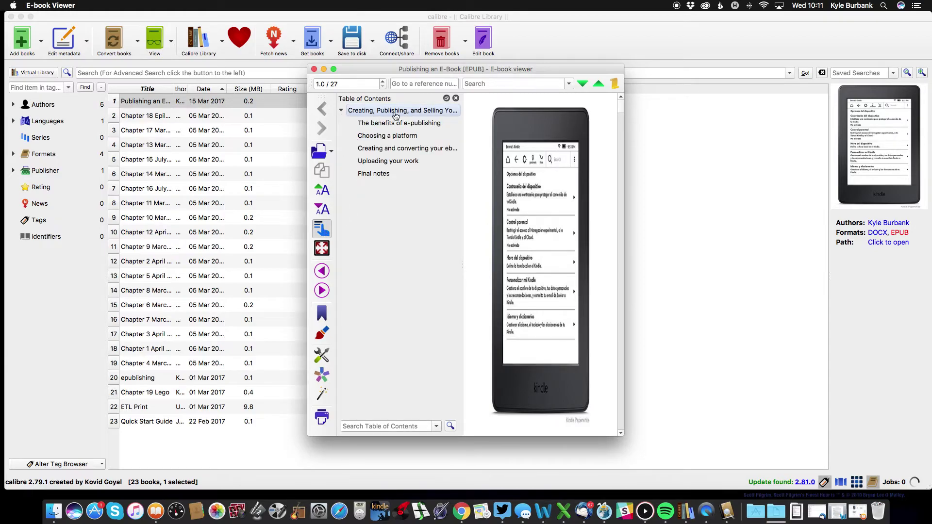
left_click(391, 123)
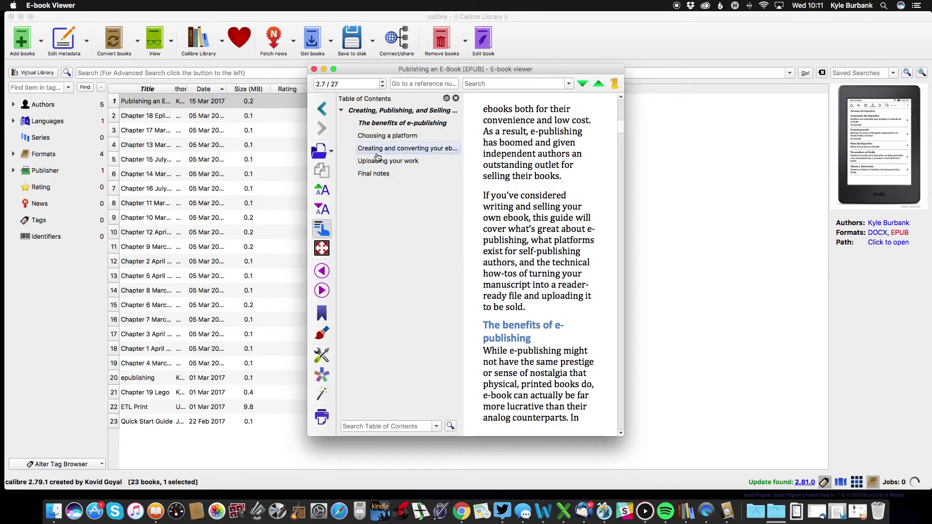
left_click(382, 138)
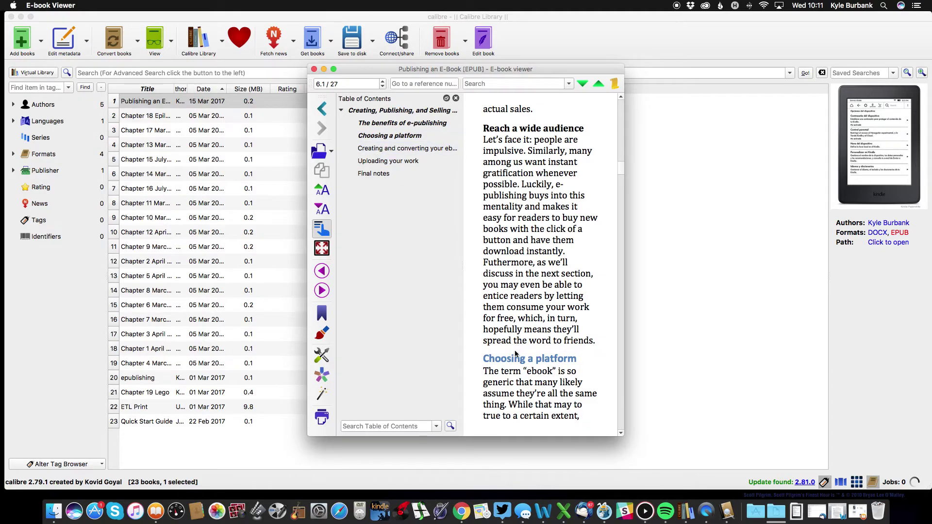
left_click(384, 148)
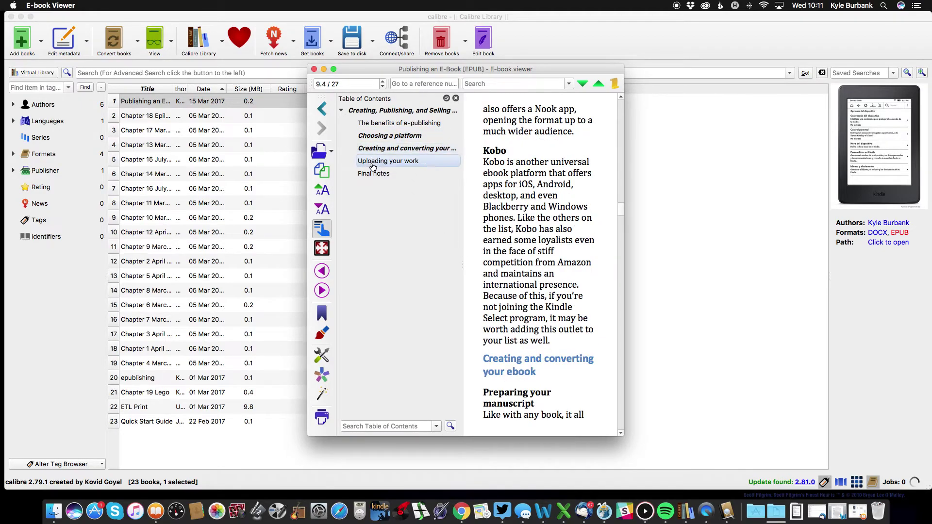
left_click(384, 161)
left_click(377, 175)
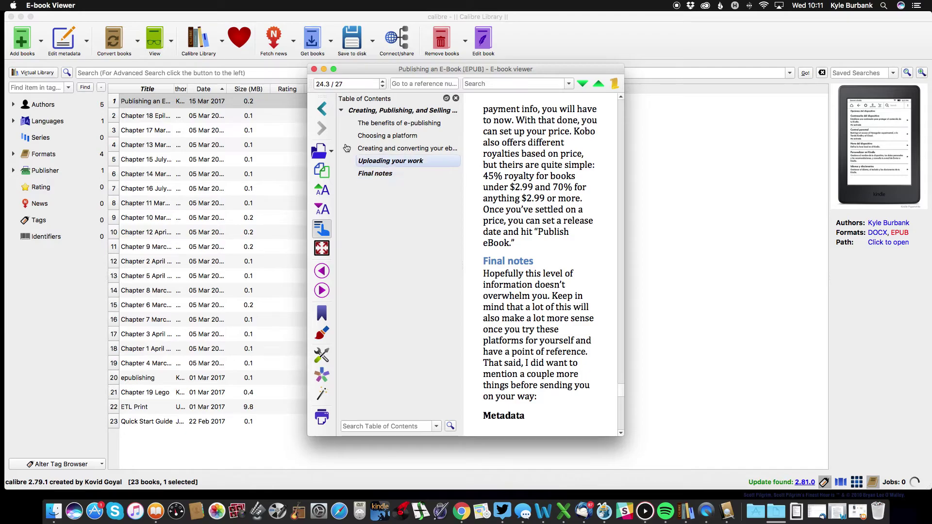
Close the viewer and open the book's .epub file from its library folder in iBooks.
left_click(314, 71)
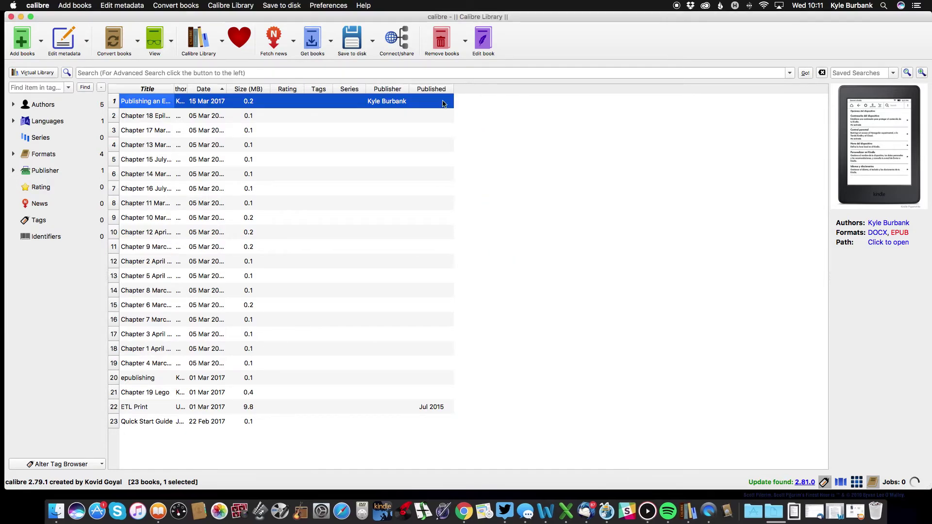
left_click(876, 243)
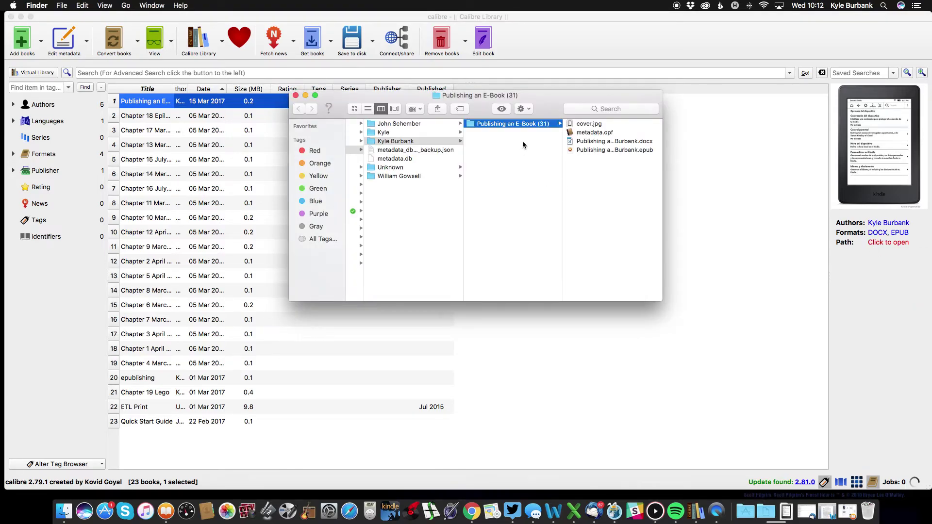
double_click(581, 151)
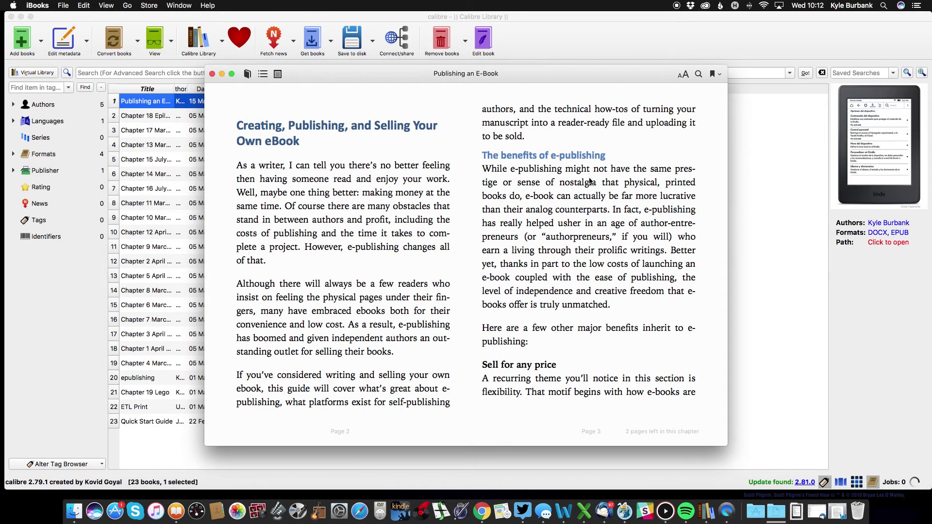
Turn pages forward in iBooks with the right arrow key to the 'Uploading your work' section.
key("Right")
key("Right")
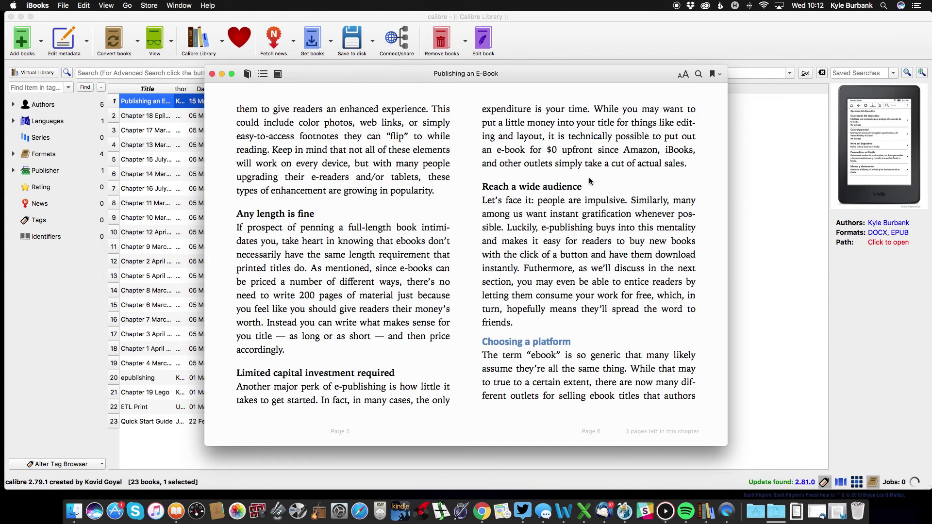
key("Right")
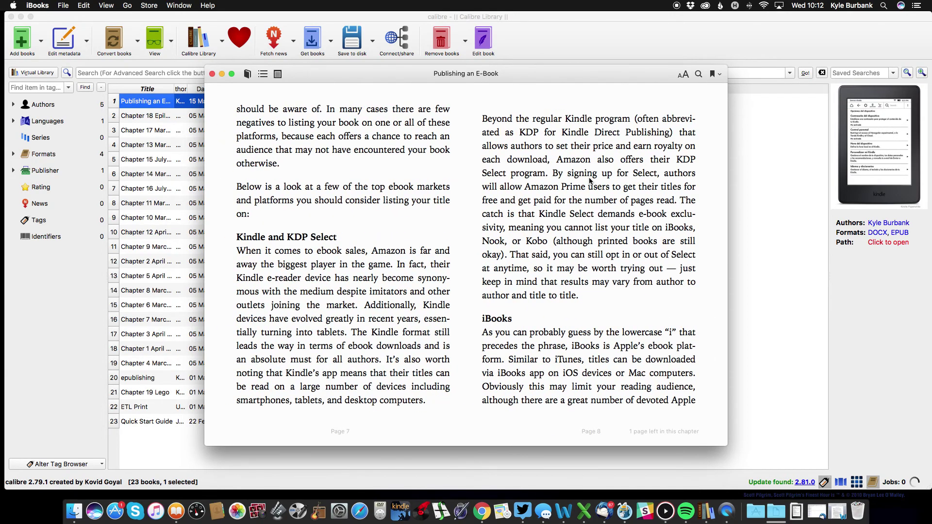
key("Right")
key("Right")
key("Right")
key("Right")
key("Right")
key("Right")
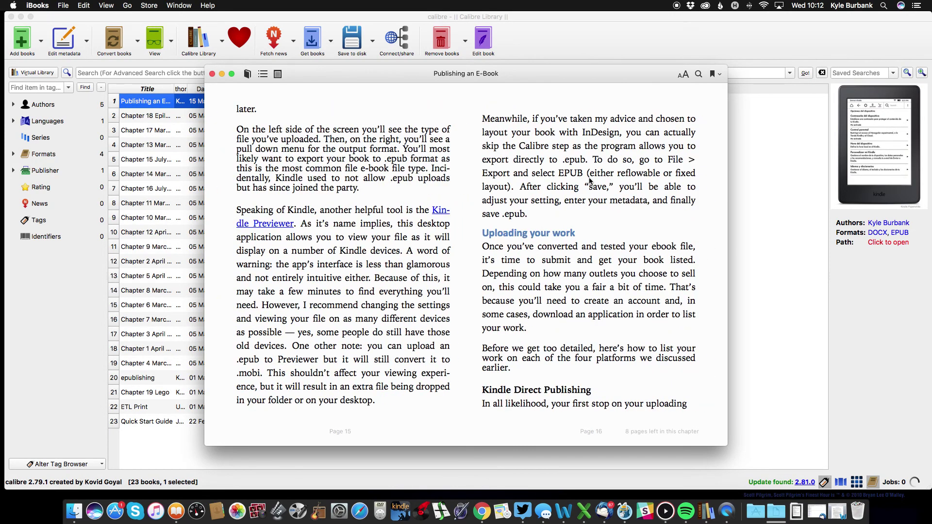
key("Right")
key("Right")
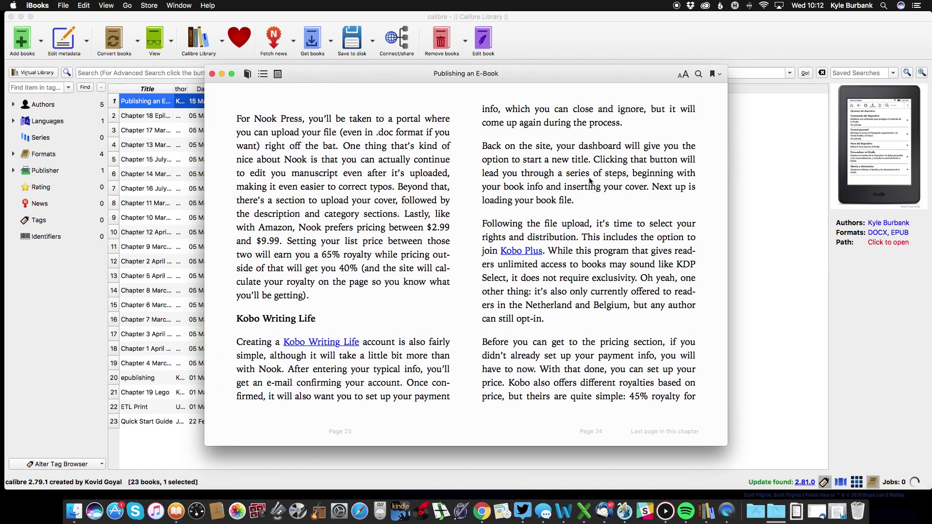